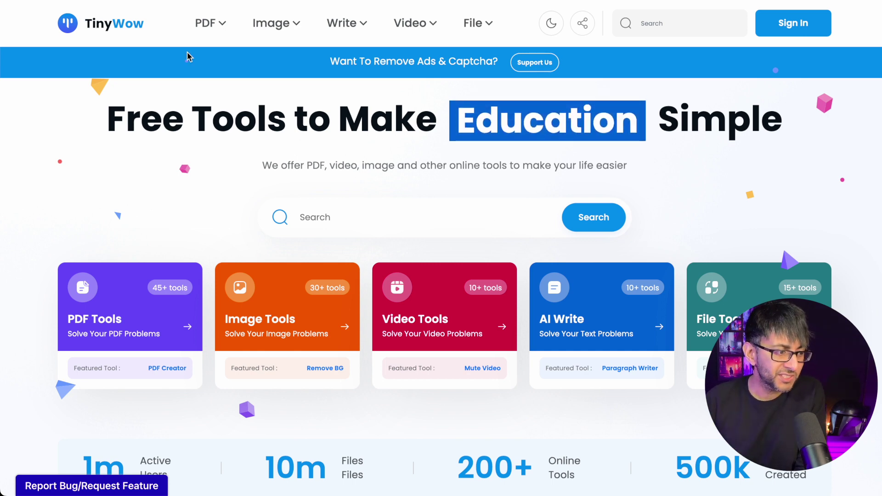
Step: Open the PDF menu listing Edit PDF, PDF to Word, Merge PDF and Compress PDF
{"action": "left_click", "coordinate": [229, 24]}
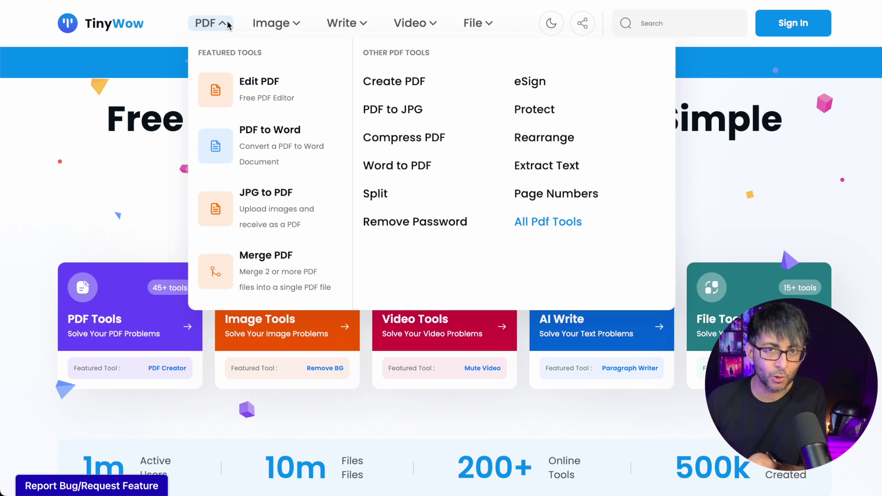
Step: Preview the Image, Write and Video menus in the top navigation bar
{"action": "mouse_move", "coordinate": [271, 25]}
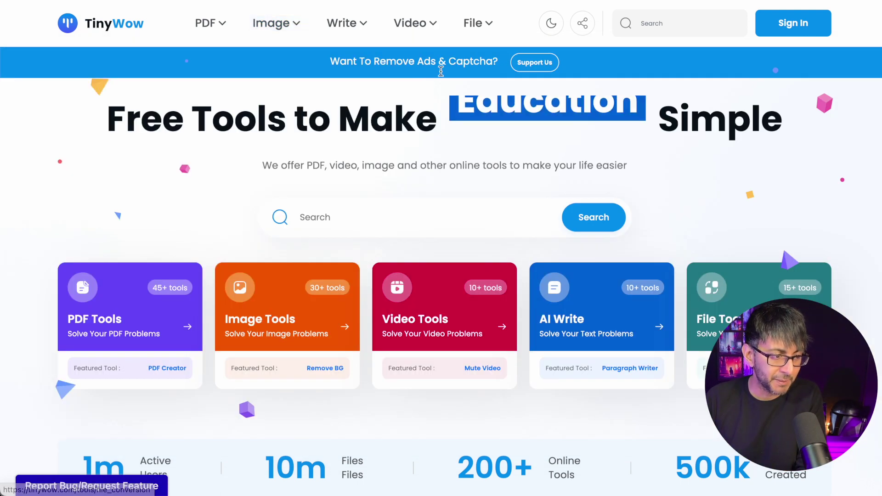
{"action": "mouse_move", "coordinate": [339, 33]}
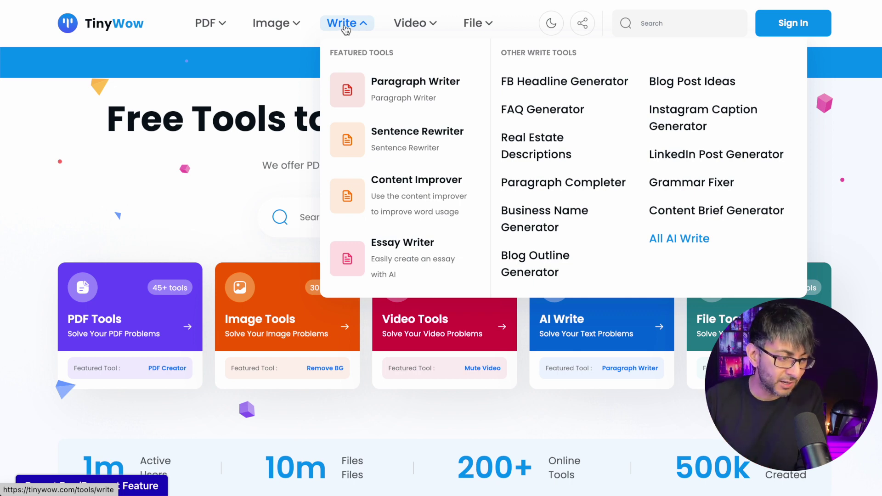
{"action": "mouse_move", "coordinate": [409, 29]}
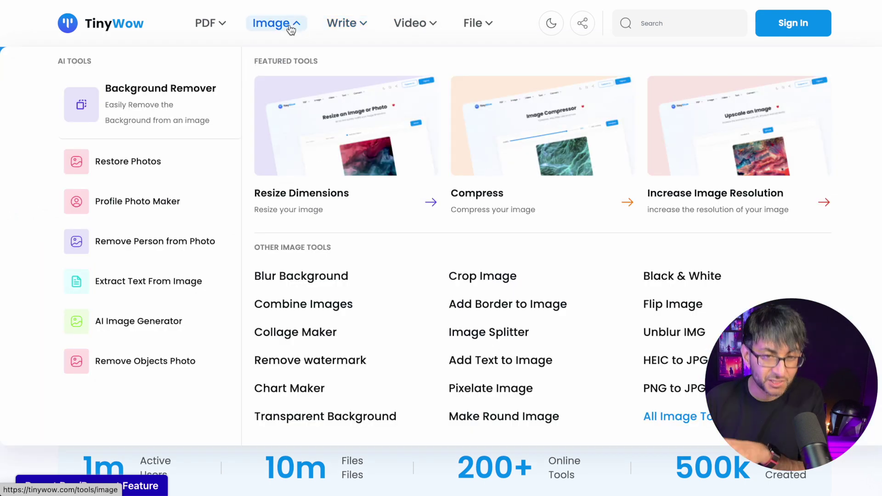
Step: Scroll down to the Pdf Tools grid showing Merge PDF, Split PDF and Unlock PDF
{"action": "scroll", "coordinate": [770, 242], "scroll_direction": "down", "scroll_amount": 2}
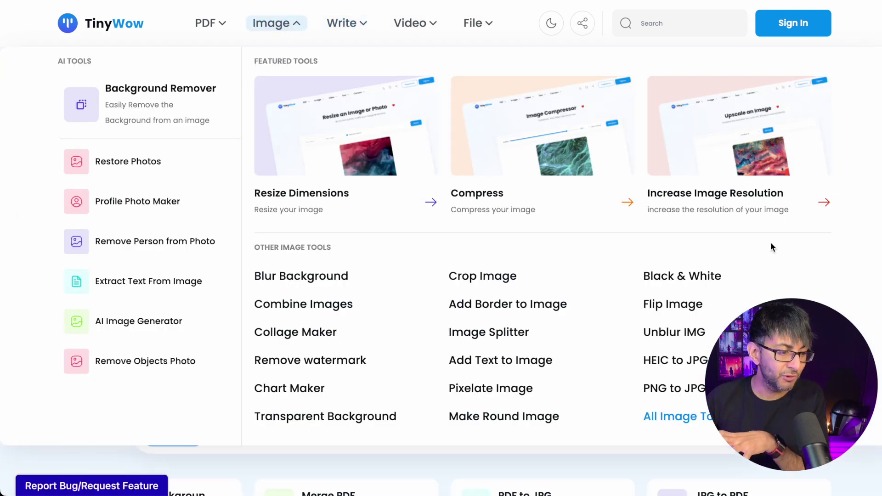
{"action": "scroll", "coordinate": [771, 246], "scroll_direction": "down", "scroll_amount": 10}
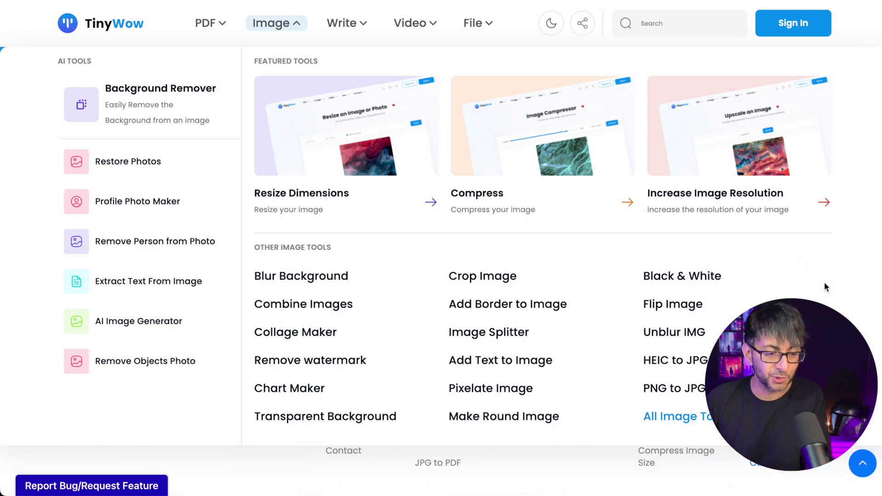
{"action": "scroll", "coordinate": [717, 98], "scroll_direction": "up", "scroll_amount": 10}
Step: Cycle through the Pdf, Video, Image, Converter and Other tool tabs, ending on AI Write
{"action": "left_click", "coordinate": [277, 81]}
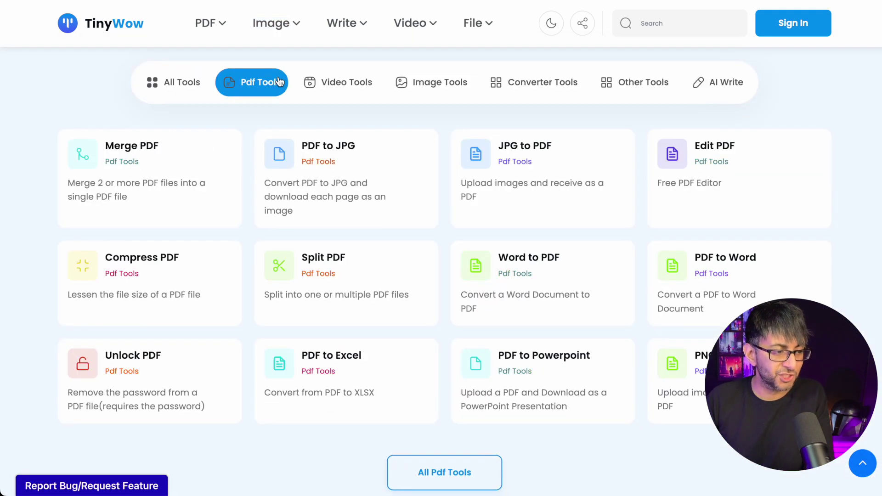
{"action": "left_click", "coordinate": [338, 87]}
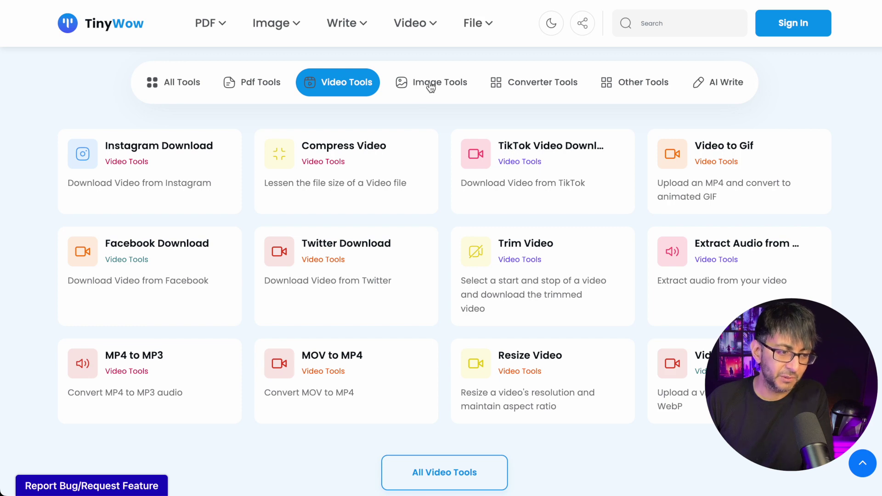
{"action": "left_click", "coordinate": [431, 87]}
{"action": "left_click", "coordinate": [538, 84]}
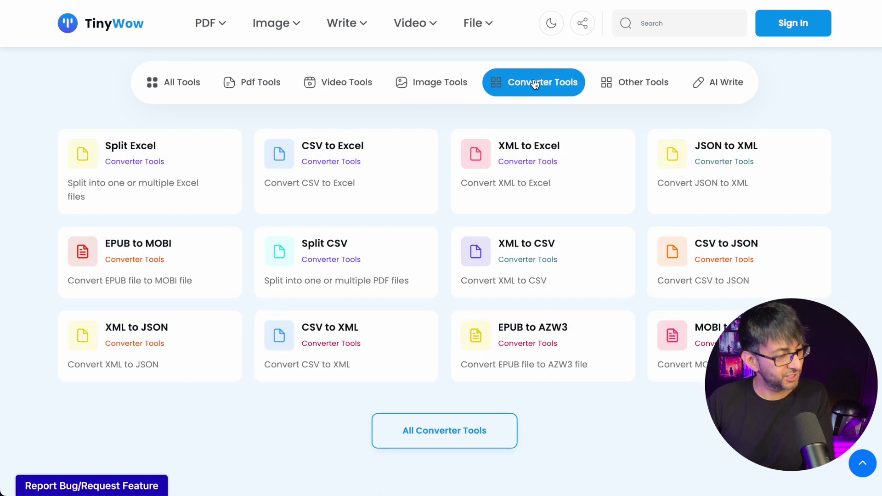
{"action": "left_click", "coordinate": [620, 85]}
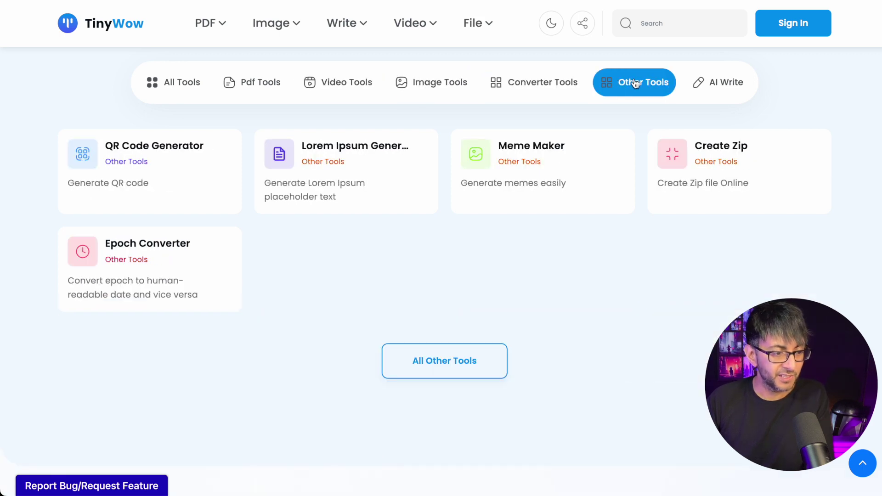
{"action": "left_click", "coordinate": [731, 85]}
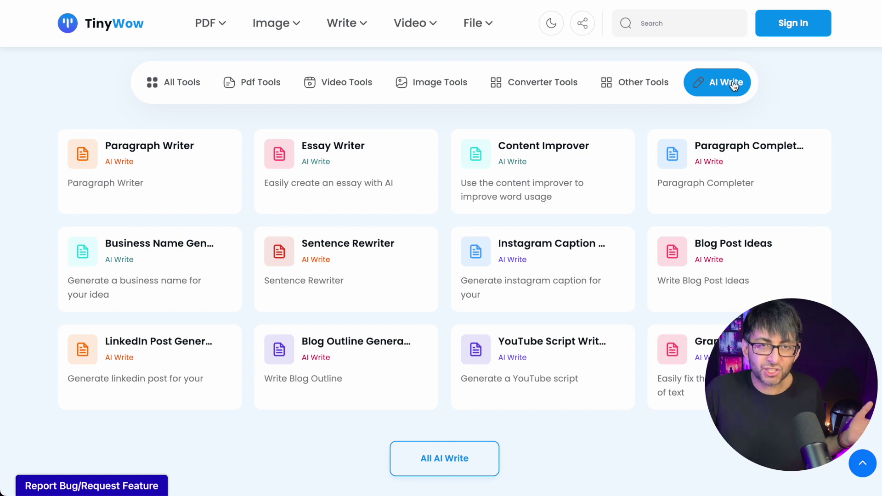
Step: Open the Paragraph Writer and enter the web-designer topic
{"action": "left_click", "coordinate": [193, 186]}
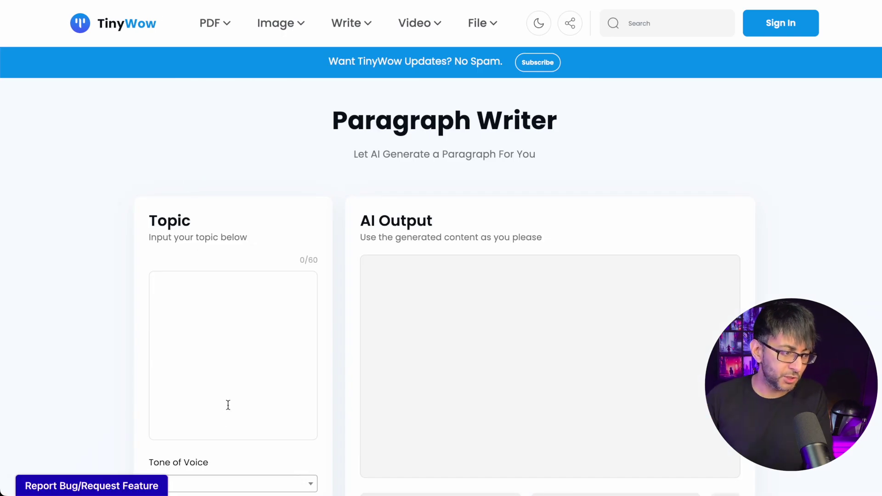
{"action": "left_click", "coordinate": [226, 320]}
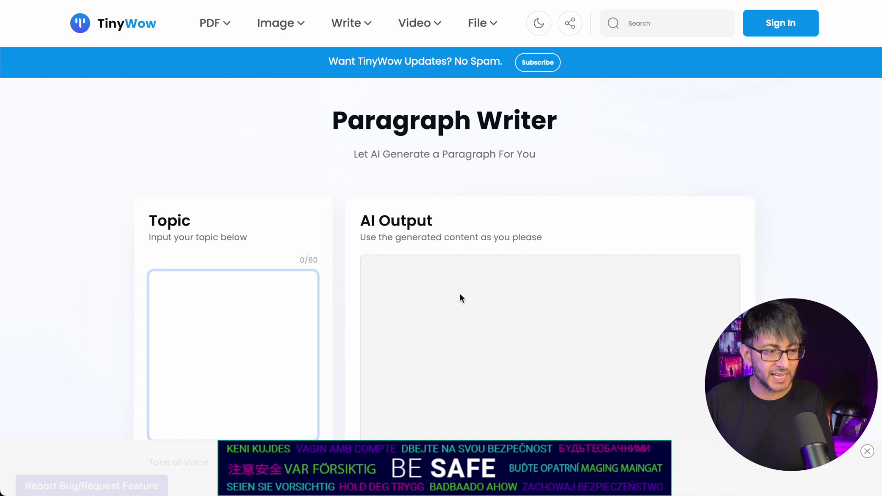
{"action": "scroll", "coordinate": [478, 301], "scroll_direction": "down", "scroll_amount": 1}
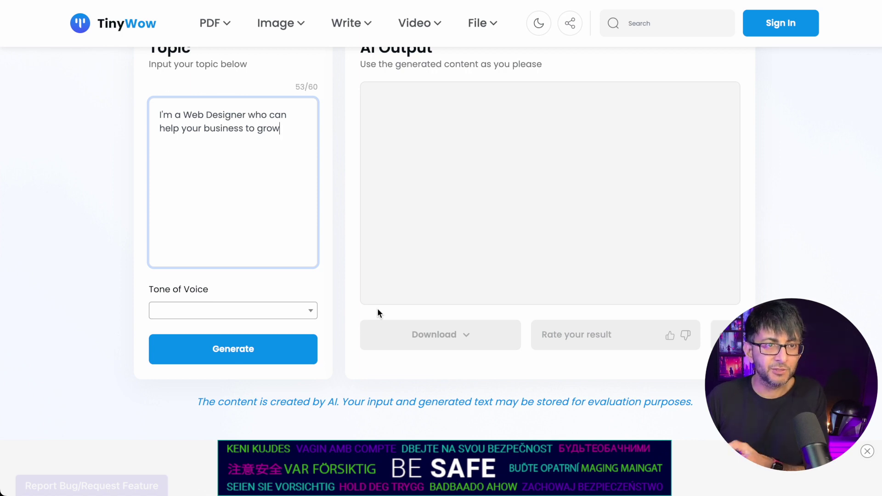
Step: Set the tone of voice to Witty and submit the paragraph for generation
{"action": "left_click", "coordinate": [281, 314]}
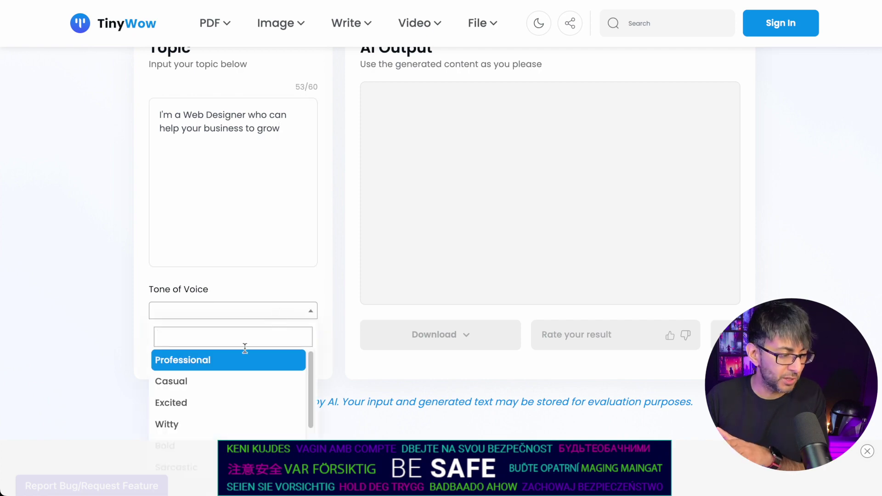
{"action": "left_click", "coordinate": [224, 424]}
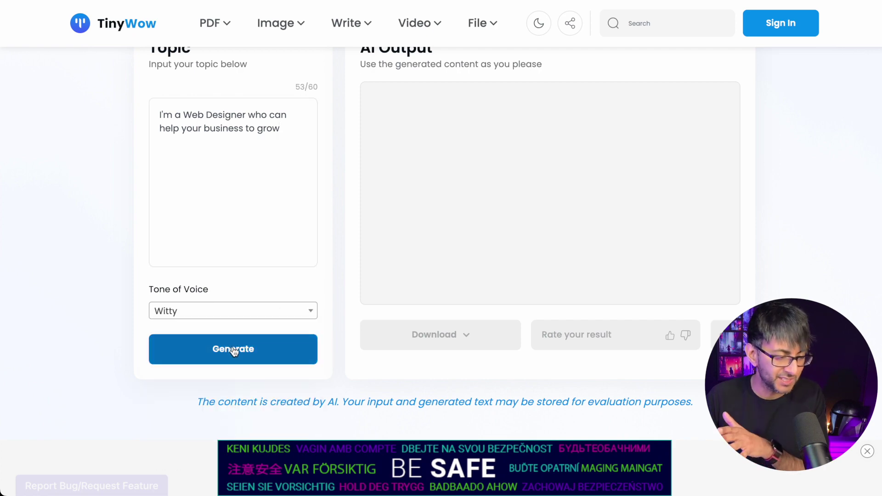
{"action": "left_click", "coordinate": [246, 313]}
{"action": "scroll", "coordinate": [272, 349], "scroll_direction": "down", "scroll_amount": 5}
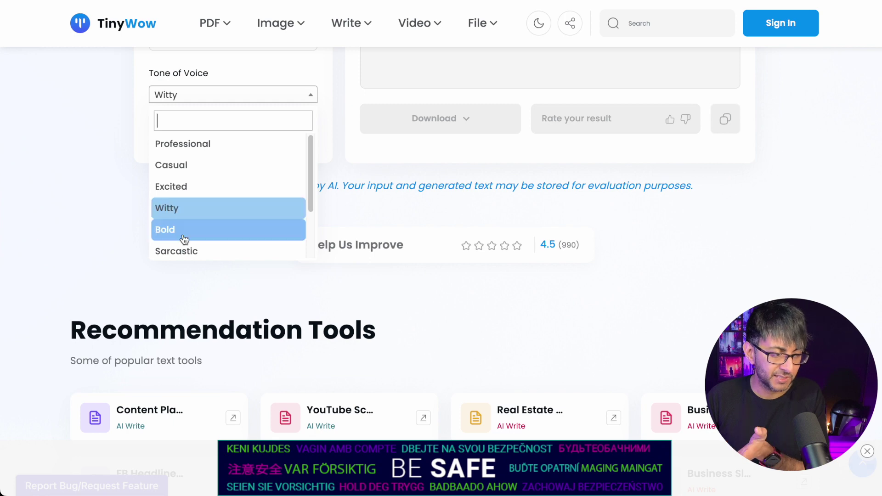
{"action": "left_click", "coordinate": [210, 209]}
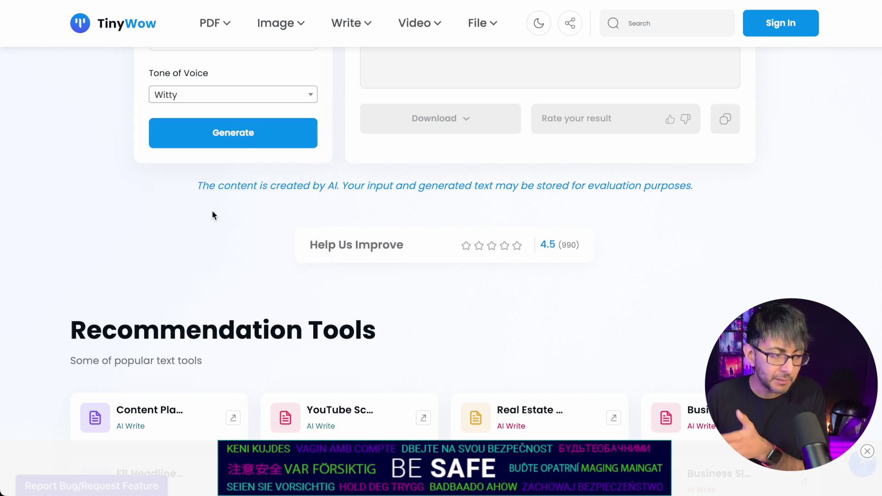
{"action": "scroll", "coordinate": [213, 210], "scroll_direction": "up", "scroll_amount": 1}
{"action": "left_click", "coordinate": [225, 190]}
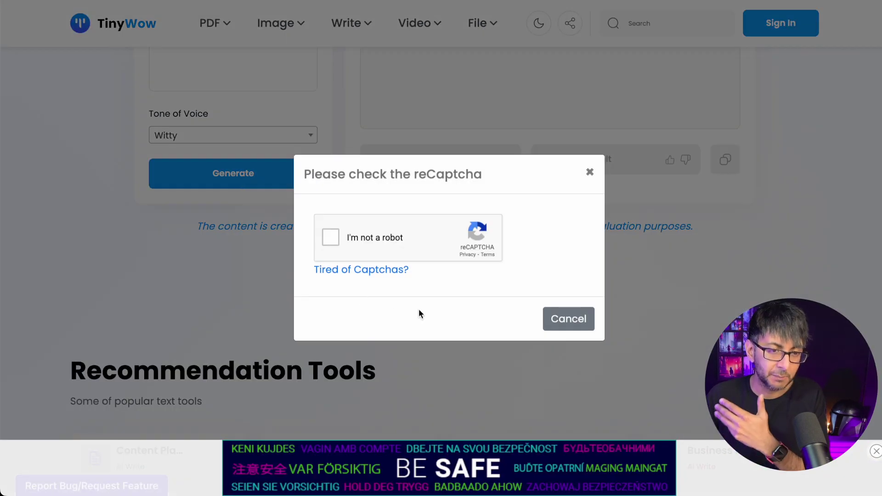
Step: Tick 'I'm not a robot' so the witty paragraph appears, then scroll to the AI Write tools
{"action": "left_click", "coordinate": [351, 237]}
{"action": "scroll", "coordinate": [410, 245], "scroll_direction": "up", "scroll_amount": 5}
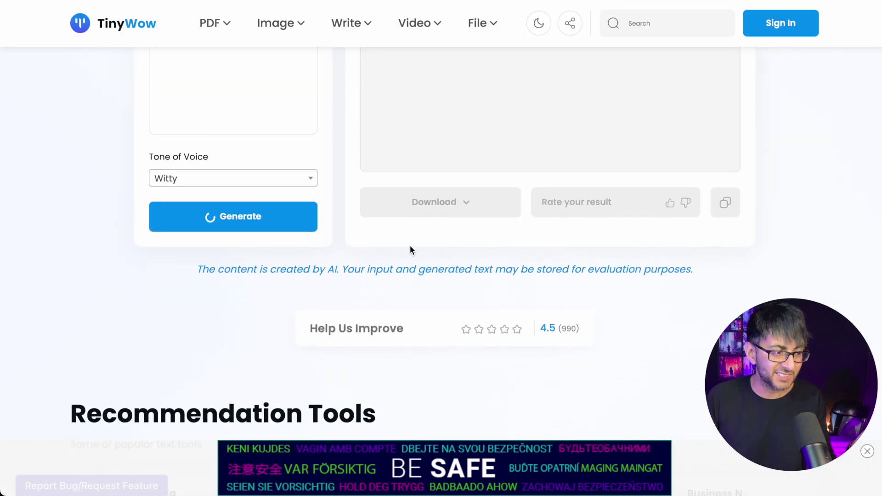
{"action": "scroll", "coordinate": [478, 338], "scroll_direction": "down", "scroll_amount": 3}
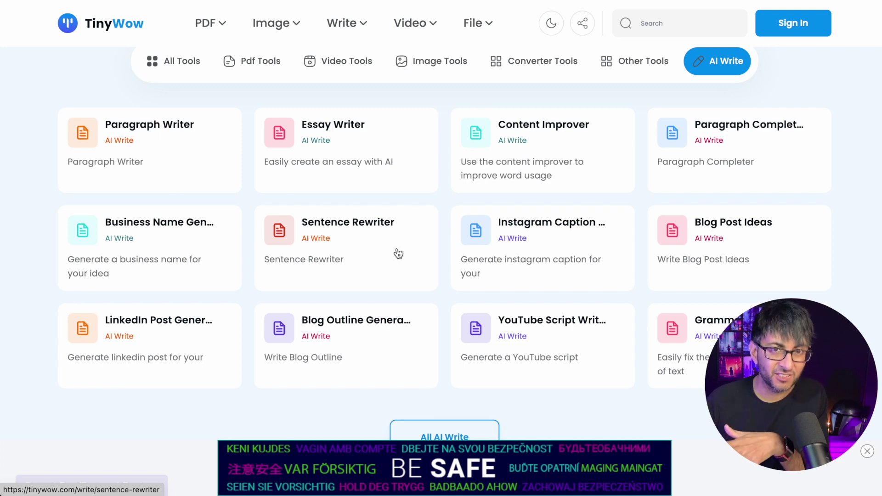
Step: Open the Sentence Rewriter and paste 'I'm a Web Designer who builds websites for your business.'
{"action": "left_click", "coordinate": [398, 254]}
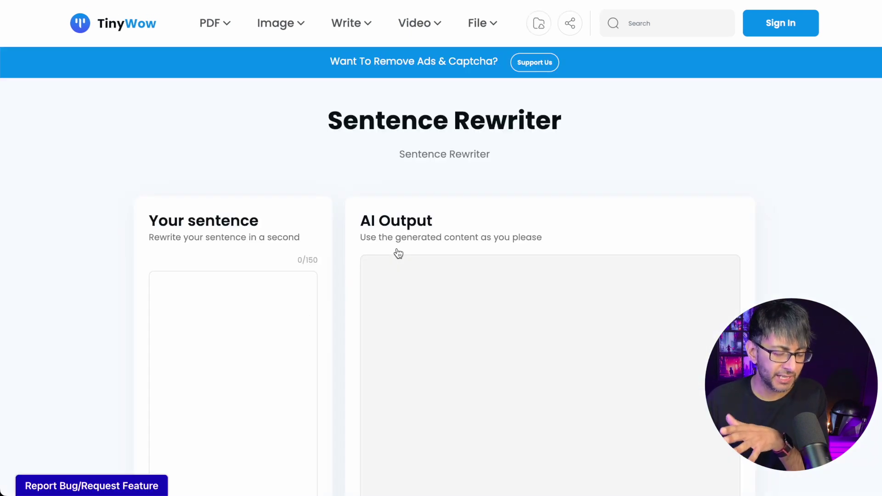
{"action": "left_click", "coordinate": [197, 298]}
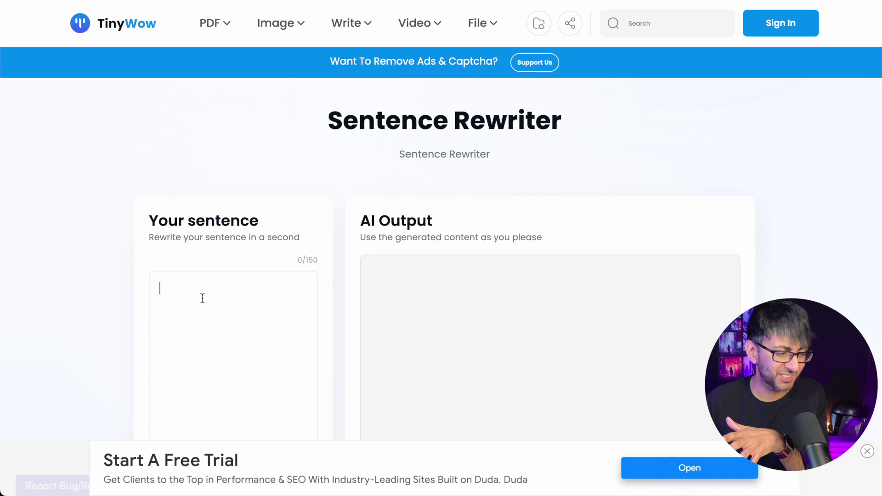
{"action": "type", "text": "I'm a Web Designer who builds websites for your business."}
Step: Generate the rewrites and scroll through the AI Output list
{"action": "scroll", "coordinate": [264, 338], "scroll_direction": "down", "scroll_amount": 3}
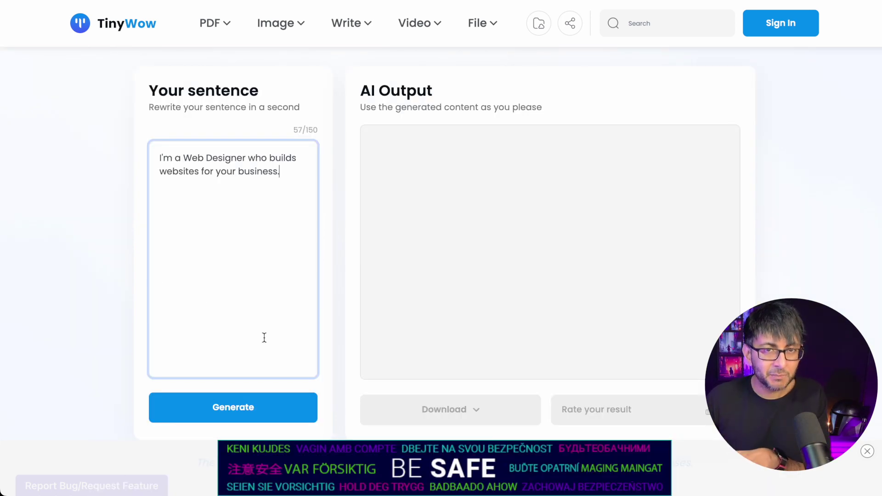
{"action": "left_click", "coordinate": [247, 411]}
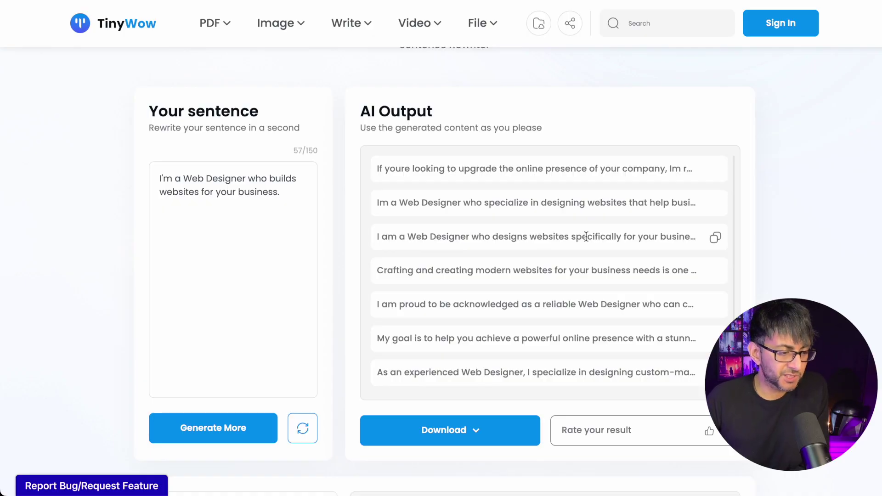
{"action": "scroll", "coordinate": [587, 237], "scroll_direction": "down", "scroll_amount": 1}
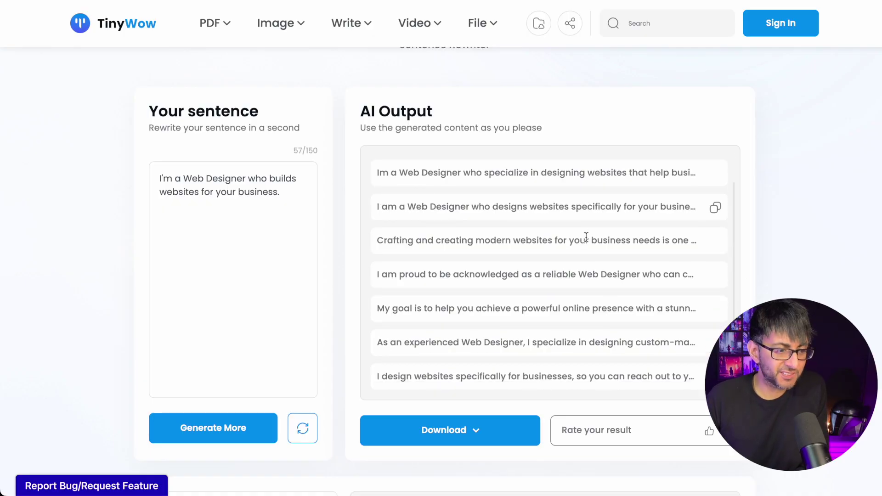
{"action": "scroll", "coordinate": [586, 237], "scroll_direction": "up", "scroll_amount": 1}
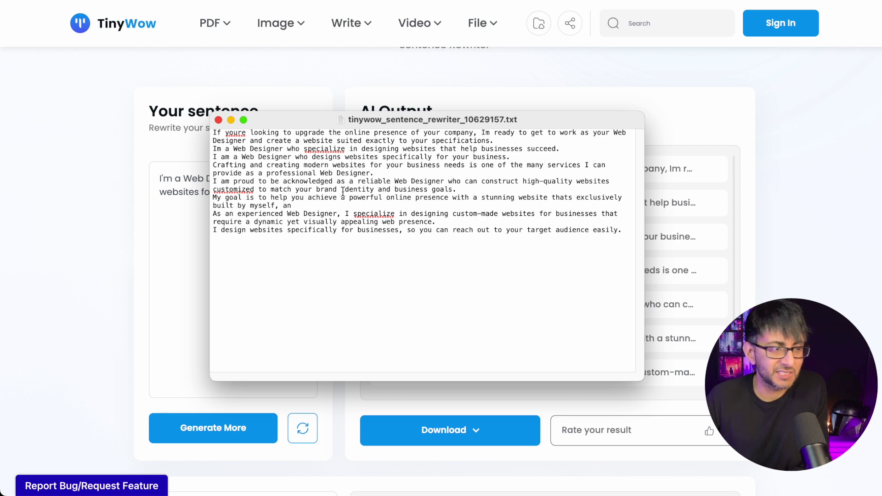
Step: Close tinywow_sentence_rewriter_10629157.txt in TextEdit to return to TinyWow
{"action": "left_click", "coordinate": [218, 120]}
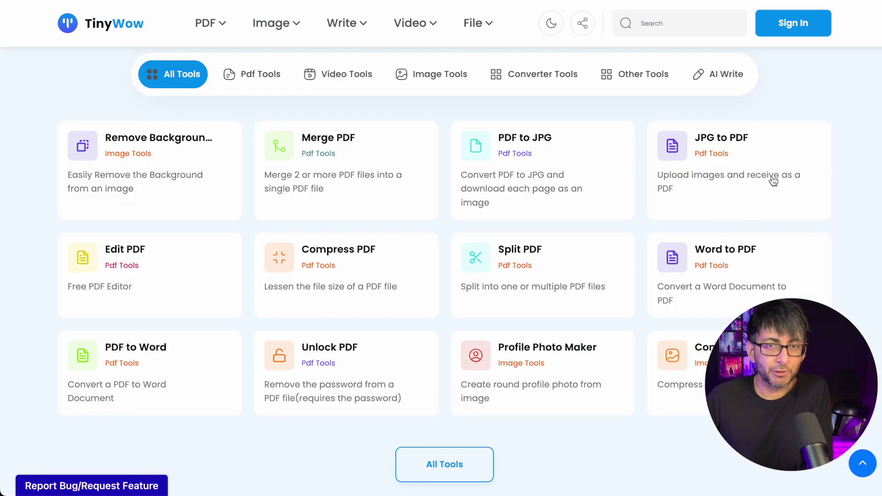
Step: Cycle through the Other, Converter, Image, Video and Pdf tool tabs, then back to All Tools
{"action": "left_click", "coordinate": [649, 75]}
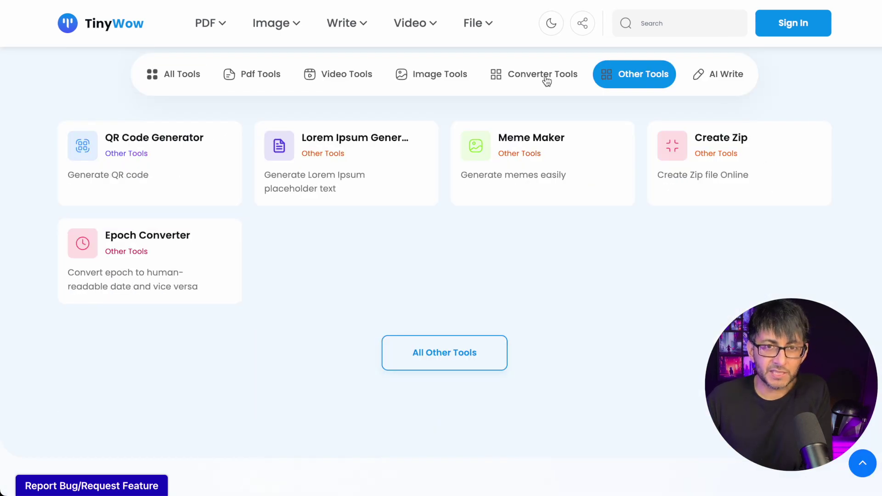
{"action": "left_click", "coordinate": [546, 81]}
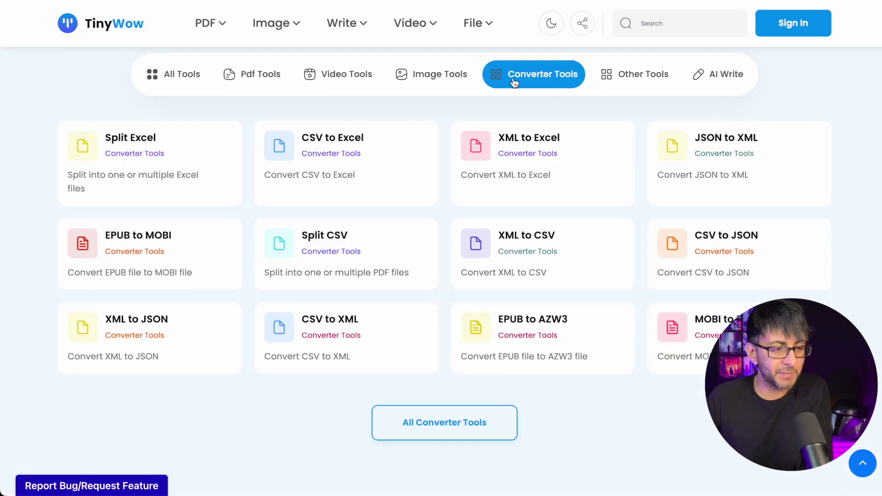
{"action": "left_click", "coordinate": [419, 80]}
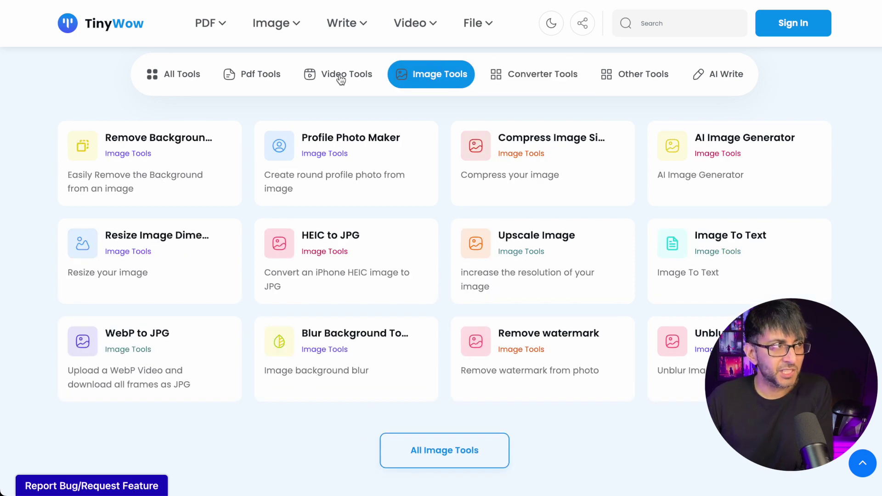
{"action": "left_click", "coordinate": [340, 81]}
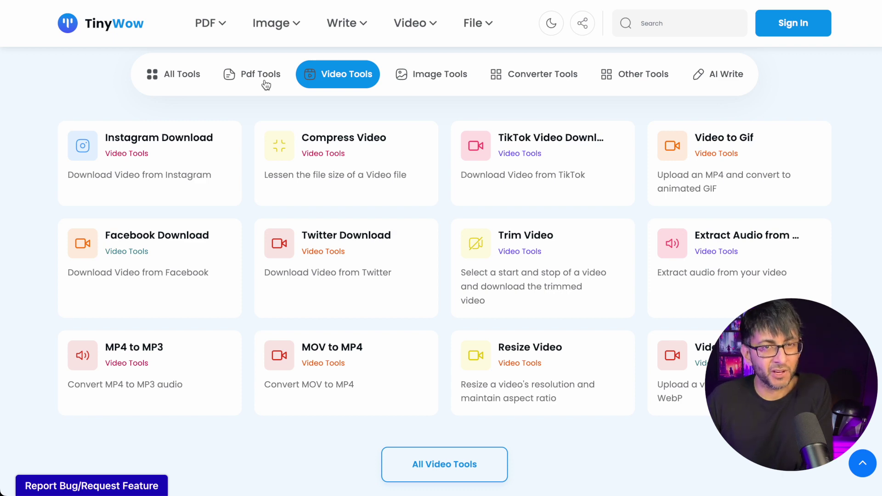
{"action": "double_click", "coordinate": [265, 83]}
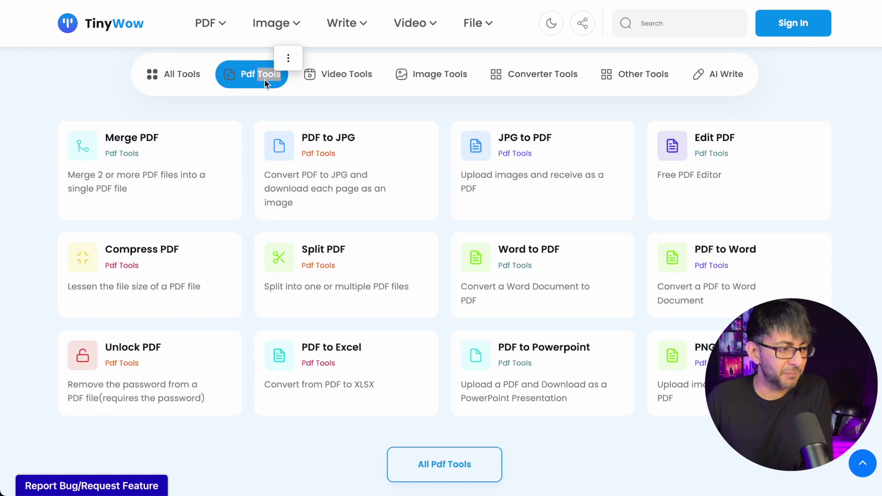
{"action": "left_click", "coordinate": [164, 75]}
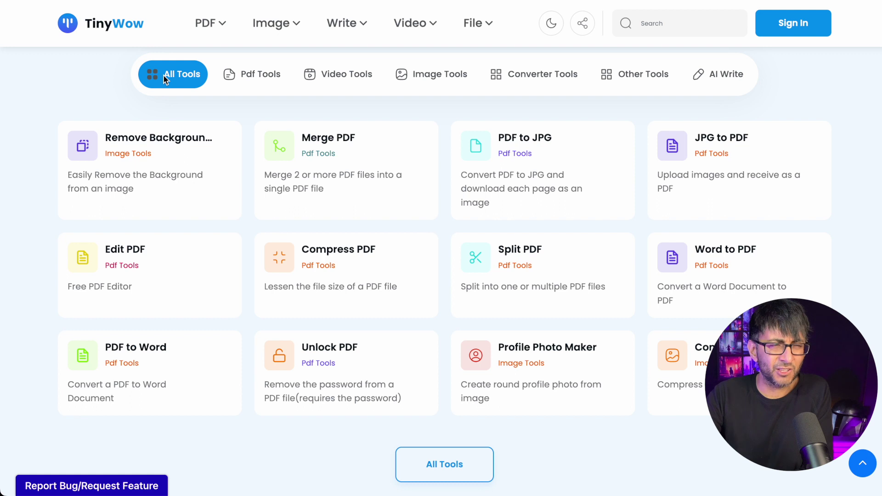